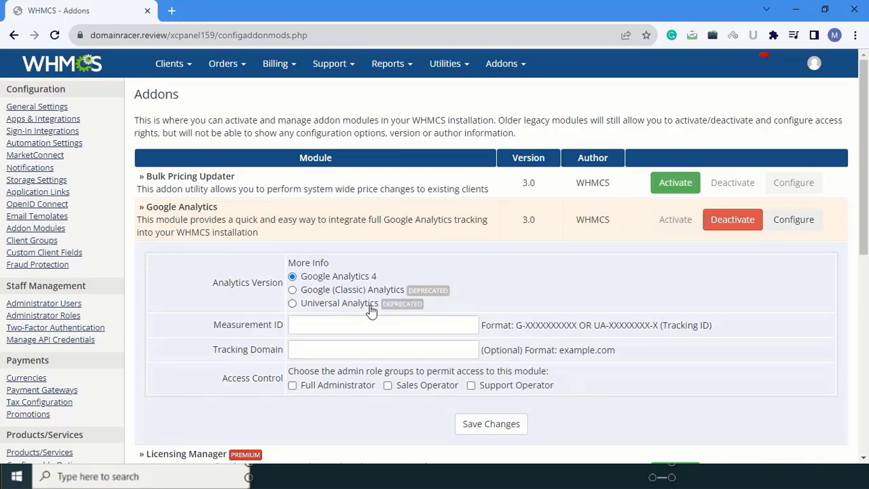
Choose Google (Classic) Analytics as the analytics version for the Google Analytics addon.
{"action": "left_click", "coordinate": [292, 291]}
Search Google for google analytics in a new browser tab and open the Analytics Tools & Solutions for Your Business result.
{"action": "left_click", "coordinate": [170, 12]}
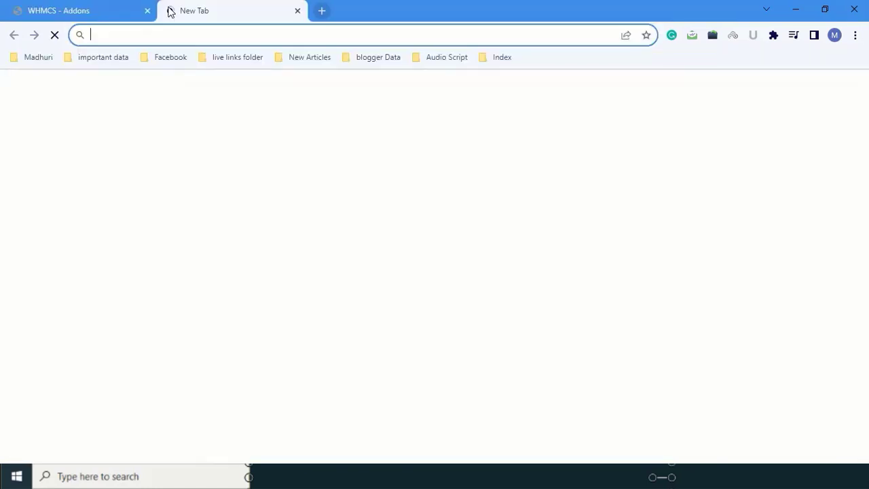
{"action": "left_click", "coordinate": [223, 37]}
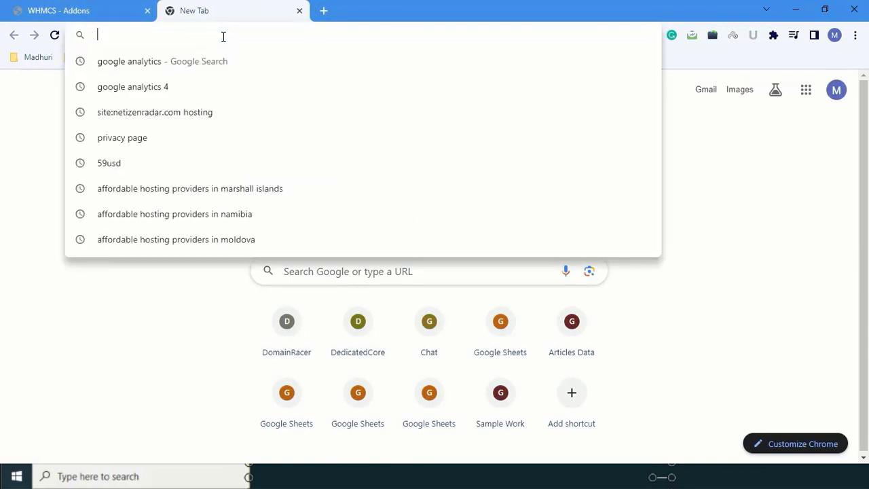
{"action": "left_click", "coordinate": [351, 270]}
{"action": "type", "text": "goo"}
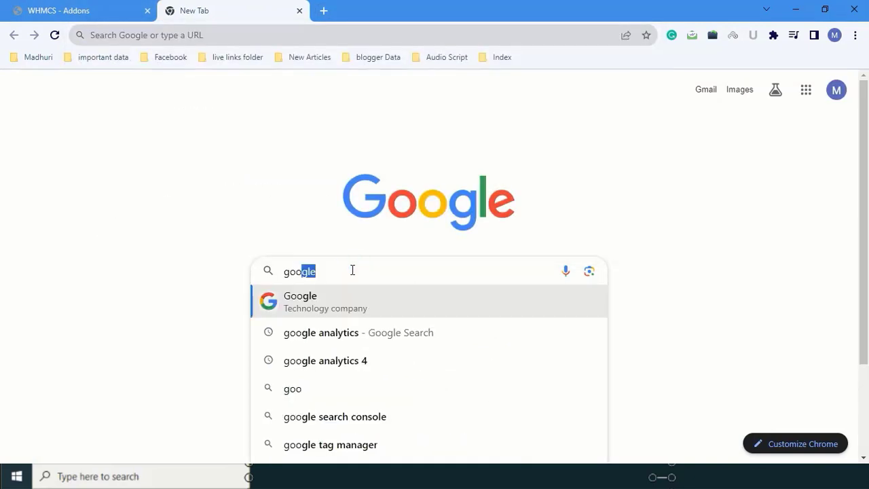
{"action": "type", "text": "gle an"}
{"action": "key", "text": "Return"}
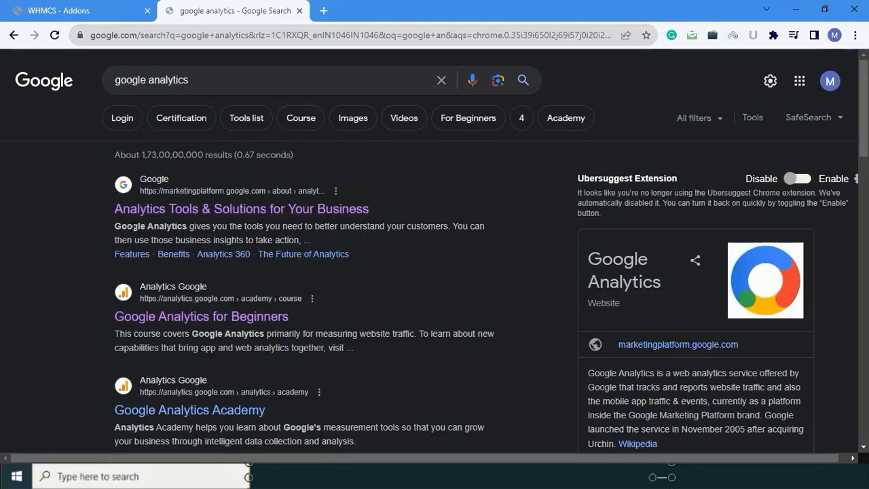
{"action": "left_click", "coordinate": [154, 208]}
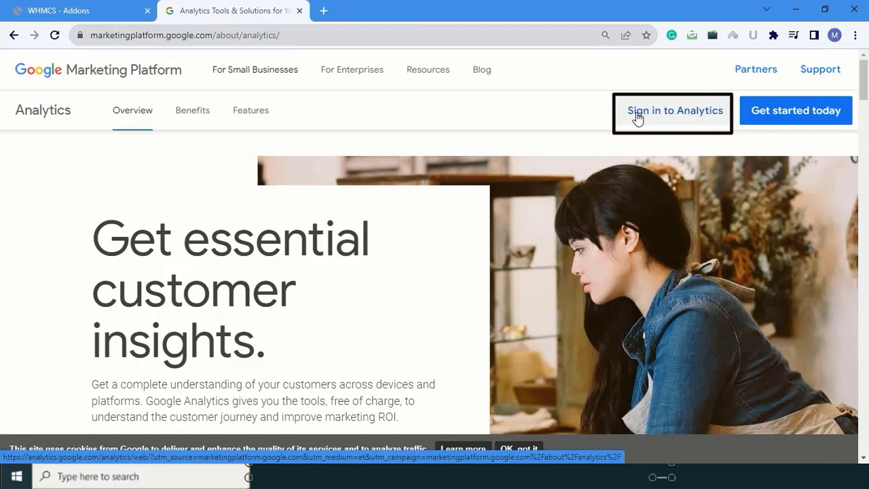
Sign in to Google Analytics and start measuring to begin creating an account.
{"action": "left_click", "coordinate": [644, 111]}
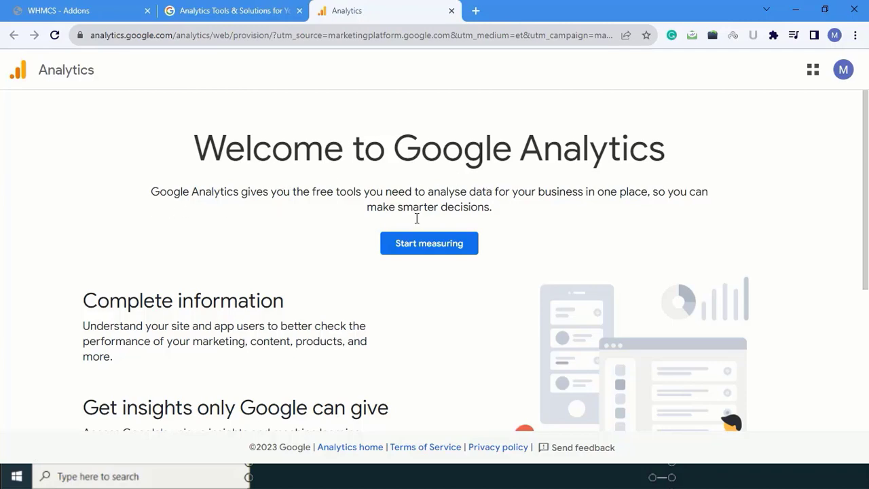
{"action": "scroll", "coordinate": [359, 258], "scroll_direction": "down", "scroll_amount": 1}
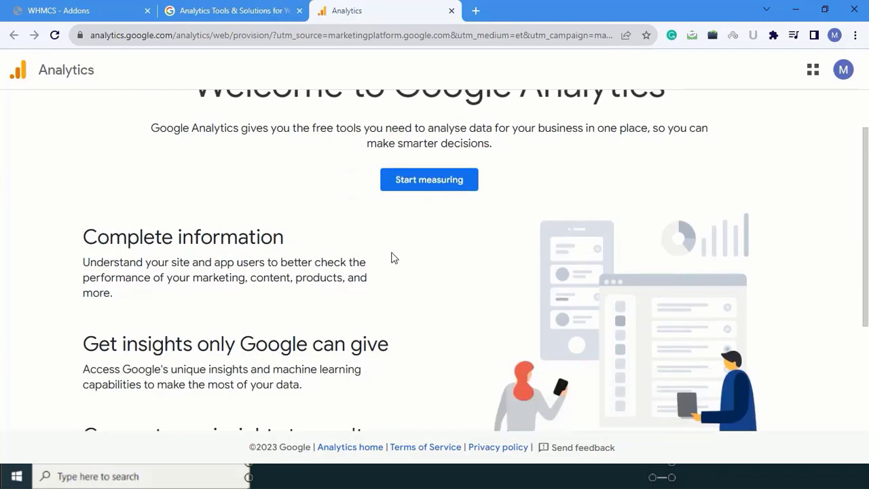
{"action": "scroll", "coordinate": [403, 264], "scroll_direction": "down", "scroll_amount": 2}
{"action": "scroll", "coordinate": [430, 269], "scroll_direction": "up", "scroll_amount": 3}
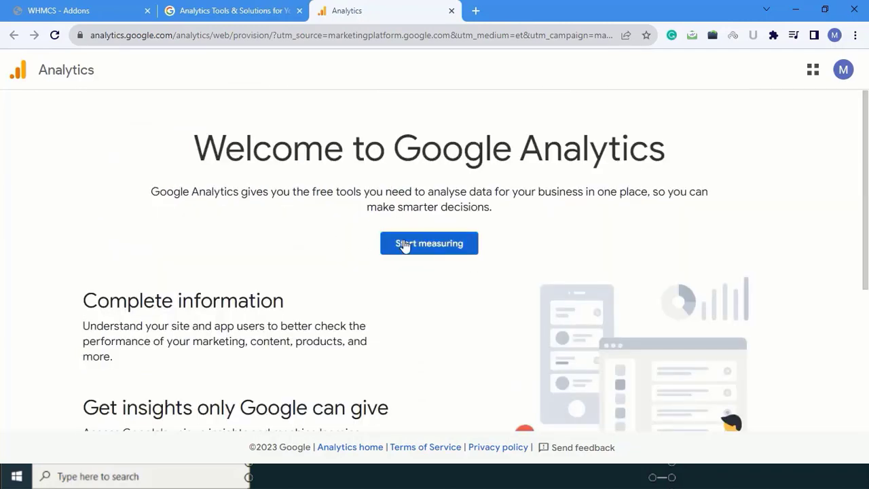
{"action": "left_click", "coordinate": [411, 245]}
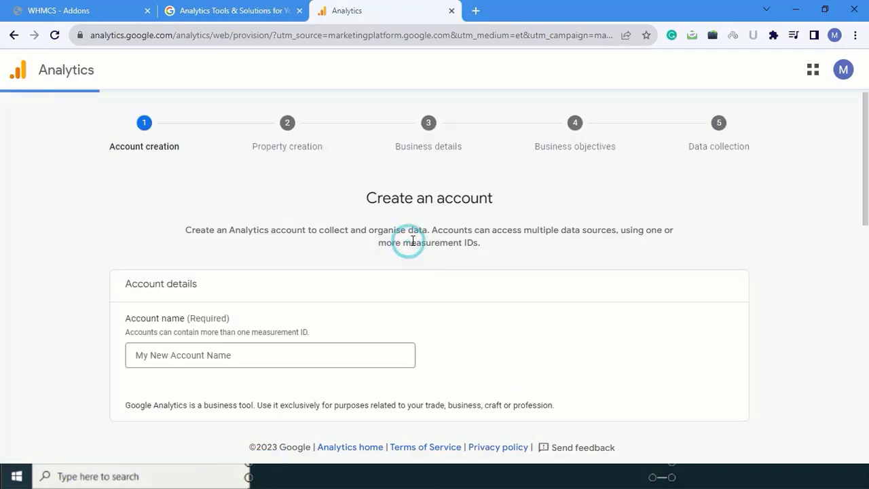
Name the new Analytics account DomainRacer and continue to property creation with the default data sharing settings.
{"action": "scroll", "coordinate": [256, 274], "scroll_direction": "down", "scroll_amount": 3}
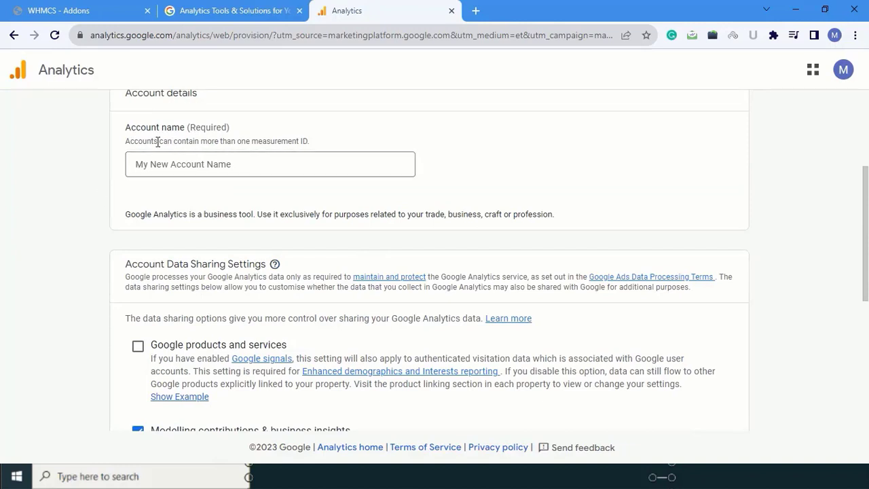
{"action": "left_click", "coordinate": [181, 164]}
{"action": "type", "text": "Domain"}
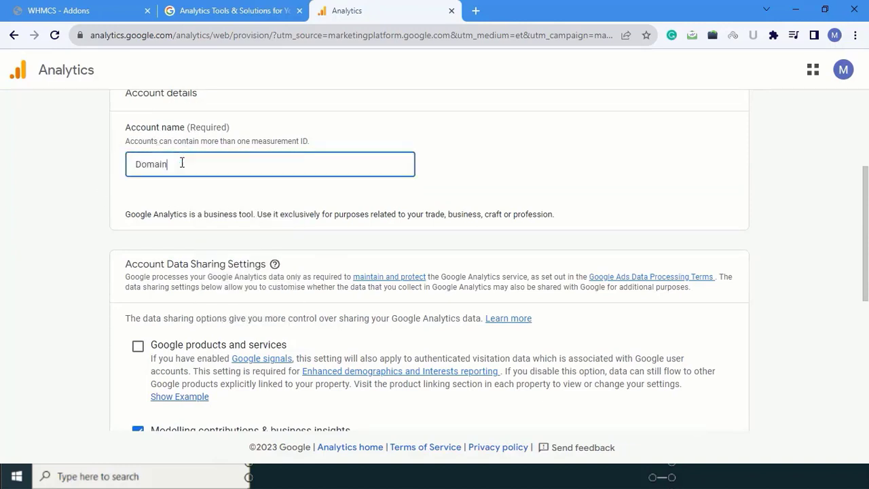
{"action": "type", "text": "racer"}
{"action": "left_click", "coordinate": [171, 163]}
{"action": "key", "text": "BackSpace"}
{"action": "type", "text": "R"}
{"action": "scroll", "coordinate": [242, 224], "scroll_direction": "down", "scroll_amount": 2}
{"action": "scroll", "coordinate": [248, 226], "scroll_direction": "down", "scroll_amount": 3}
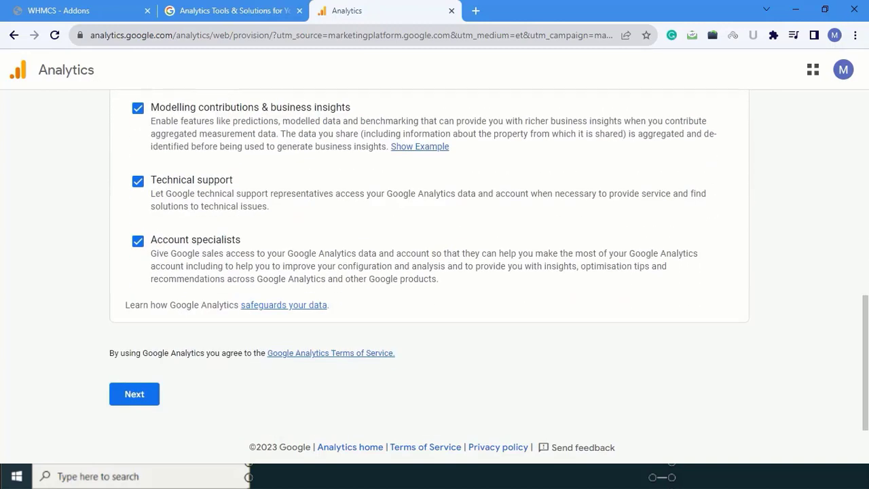
{"action": "left_click", "coordinate": [135, 395]}
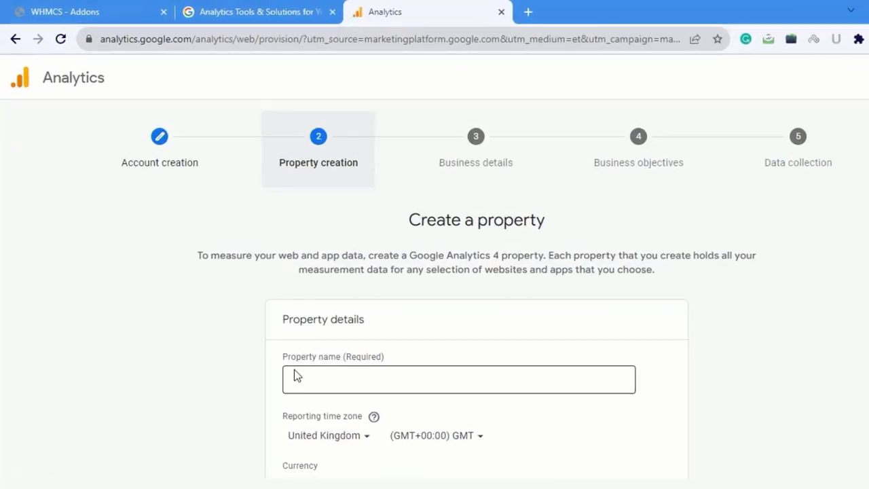
Enter DomainRacer.com as the property name.
{"action": "left_click", "coordinate": [328, 381]}
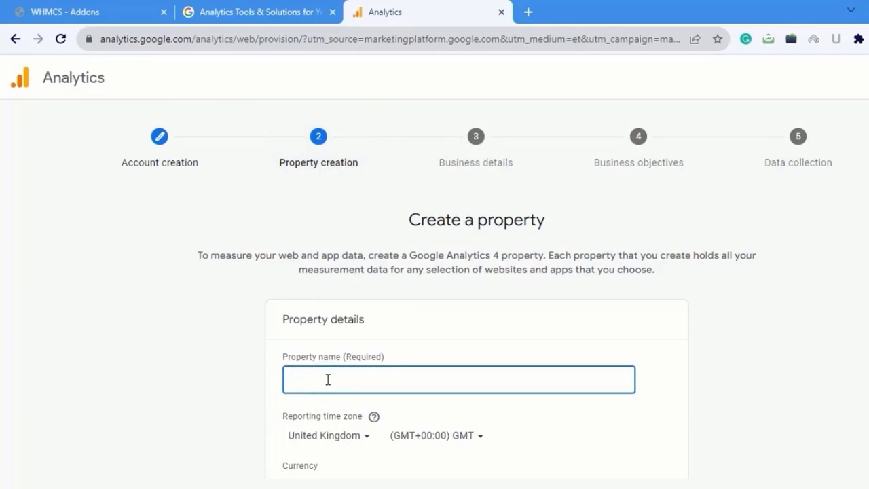
{"action": "type", "text": "DomainRacer"}
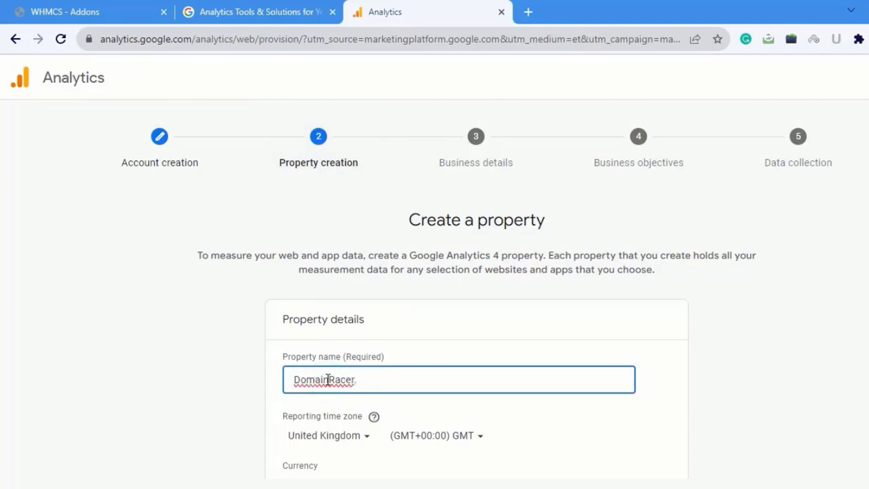
{"action": "scroll", "coordinate": [327, 380], "scroll_direction": "down", "scroll_amount": 2}
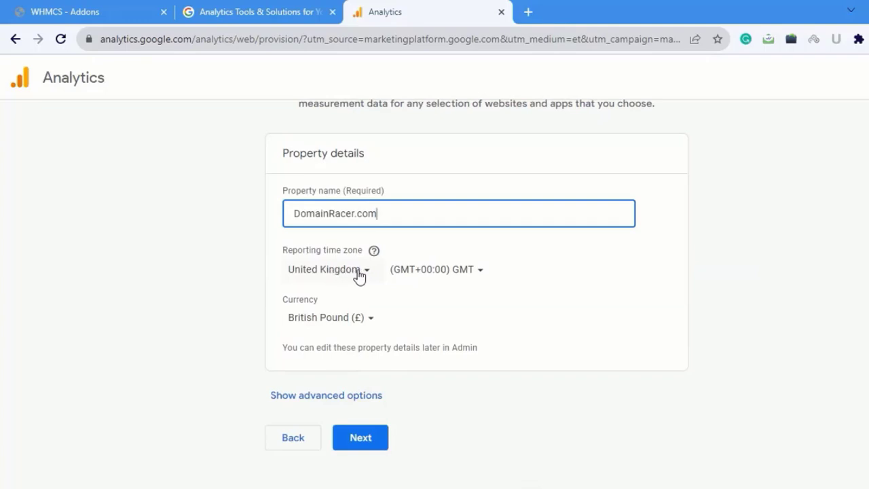
Set the property's reporting time zone to India and its currency to Indian Rupee (₹), continuing to the business details.
{"action": "left_click", "coordinate": [358, 273]}
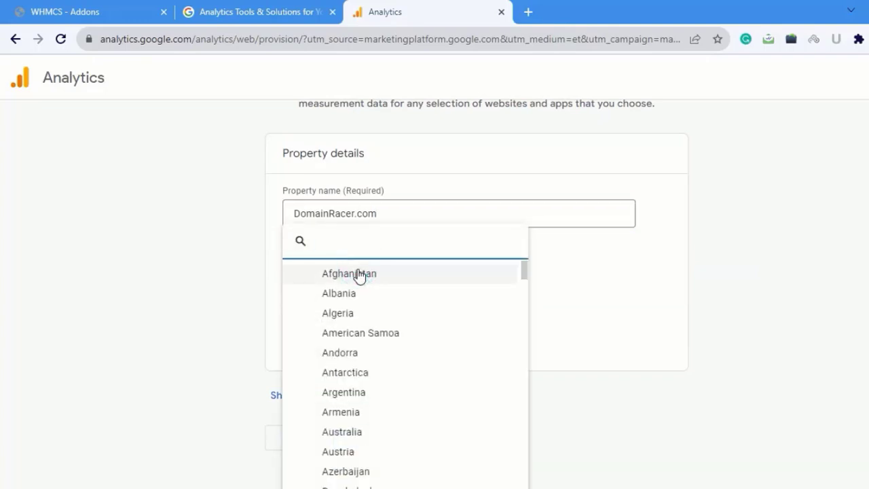
{"action": "left_click", "coordinate": [327, 245]}
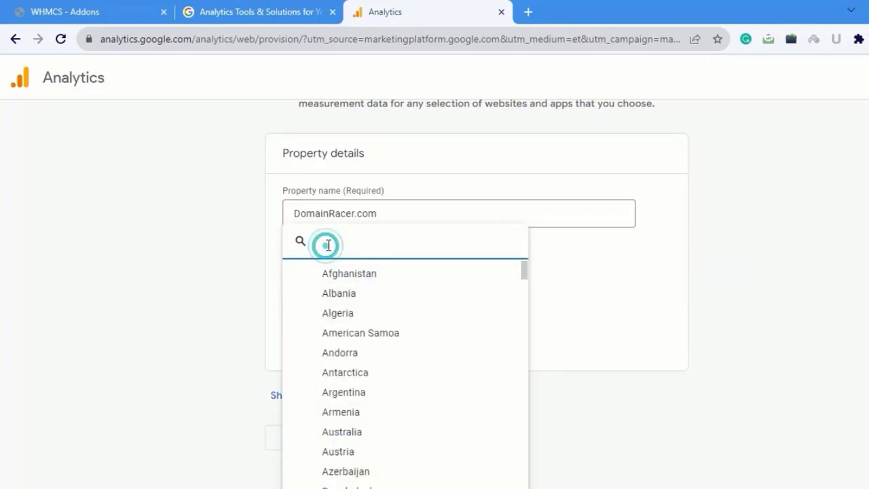
{"action": "type", "text": "in"}
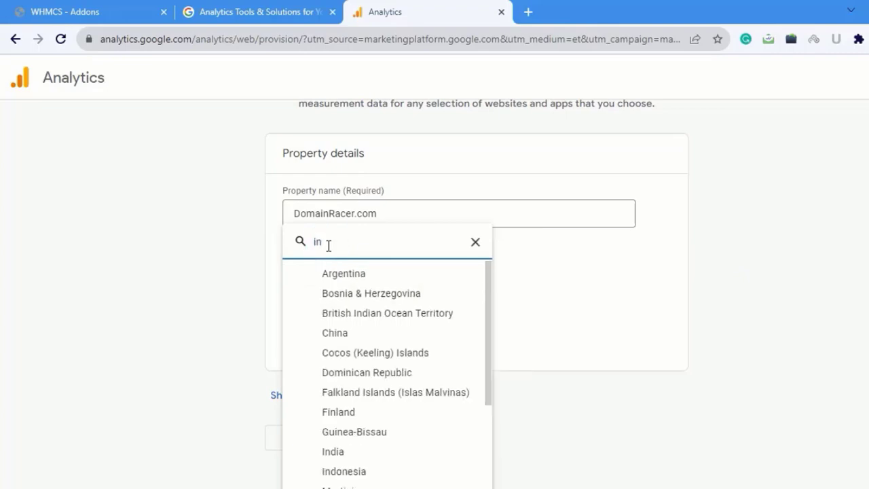
{"action": "left_click", "coordinate": [355, 453]}
{"action": "left_click", "coordinate": [365, 319]}
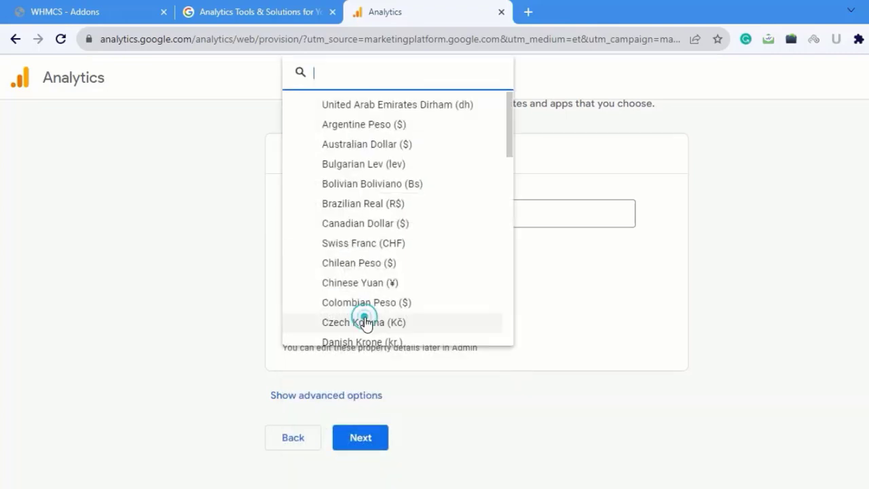
{"action": "type", "text": "rupe"}
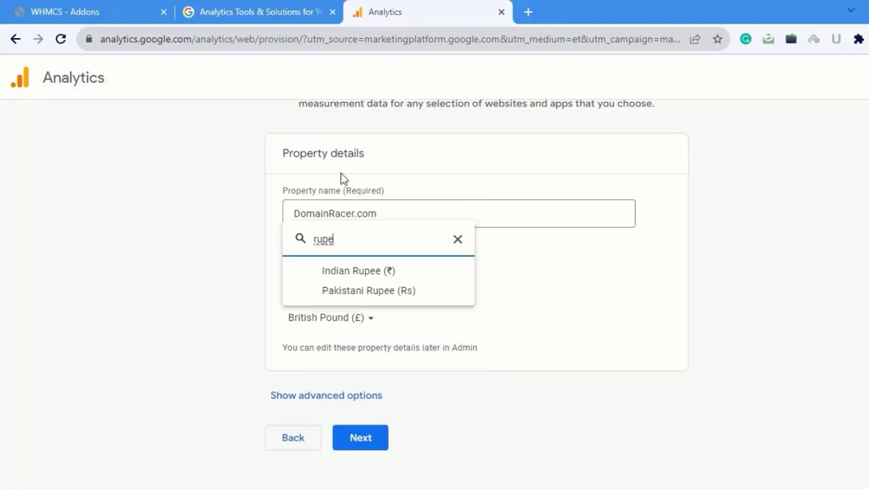
{"action": "left_click", "coordinate": [359, 273]}
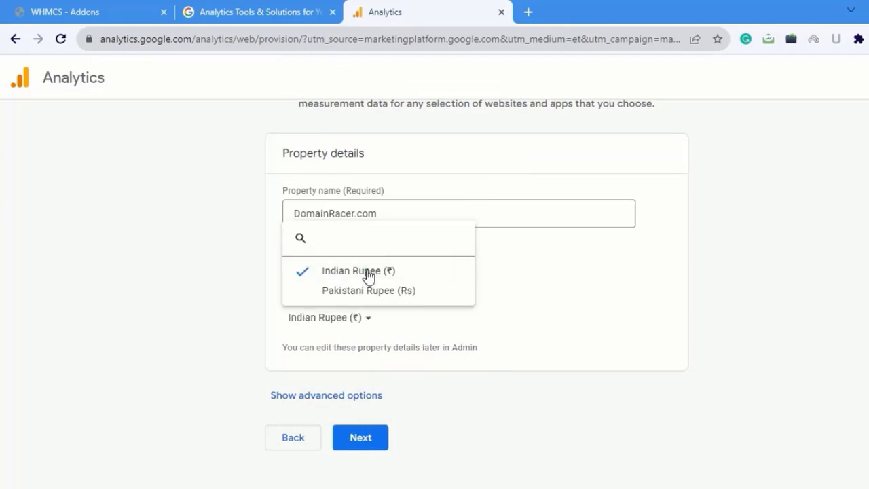
{"action": "left_click", "coordinate": [360, 439]}
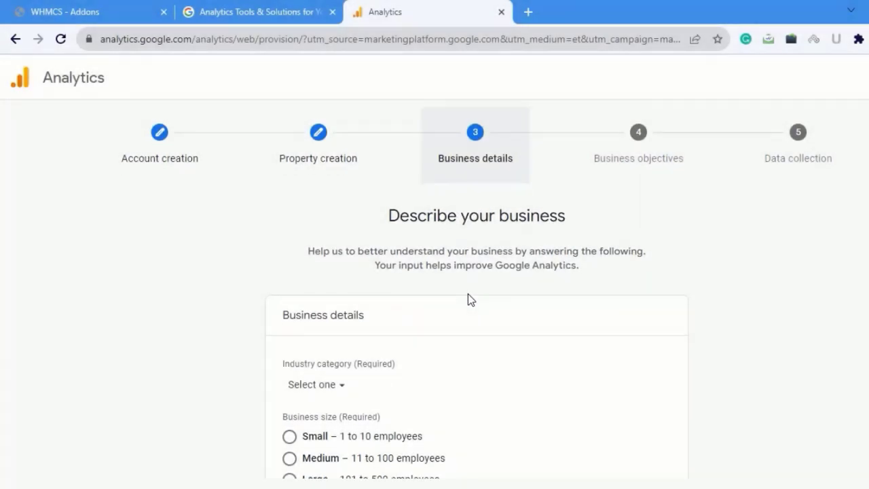
Set the business size to Small (1 to 10 employees) and the industry category to Business & industrial, continuing to the objectives.
{"action": "scroll", "coordinate": [468, 297], "scroll_direction": "down", "scroll_amount": 2}
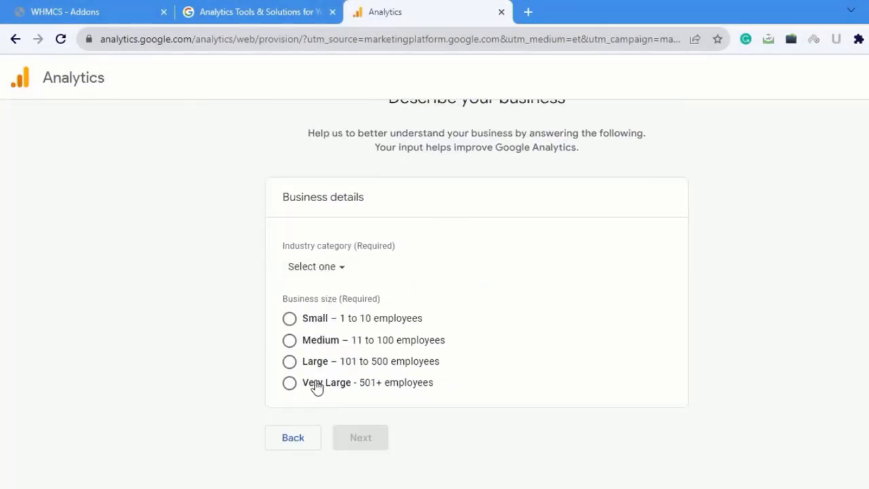
{"action": "left_click", "coordinate": [289, 320]}
{"action": "left_click", "coordinate": [315, 266]}
{"action": "scroll", "coordinate": [398, 370], "scroll_direction": "up", "scroll_amount": 4}
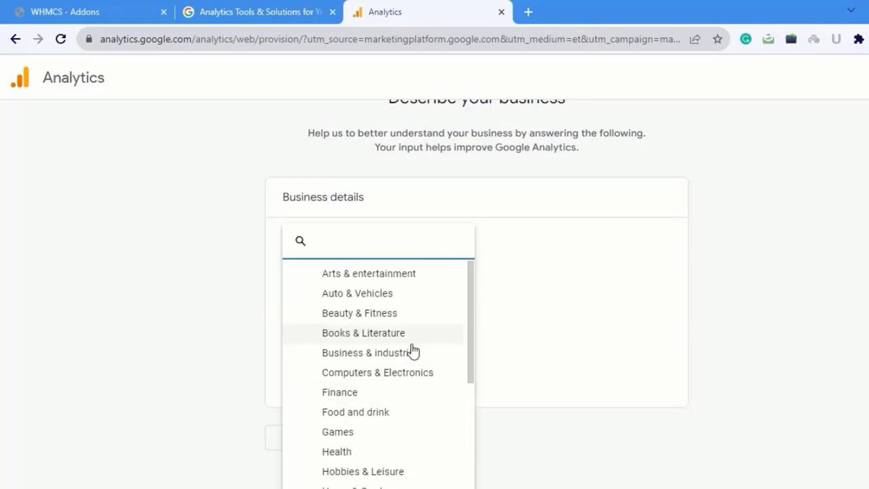
{"action": "left_click", "coordinate": [373, 352]}
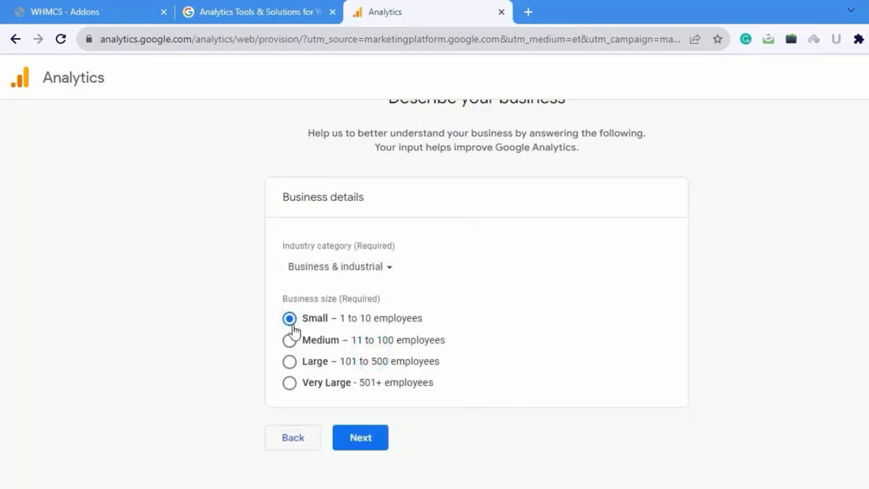
{"action": "left_click", "coordinate": [361, 438]}
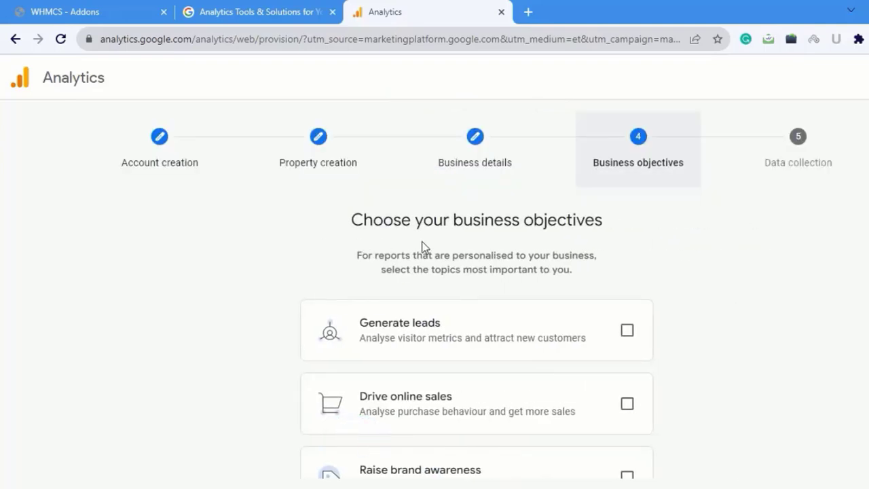
Select Generate leads as the business objective and submit the account and property for creation.
{"action": "scroll", "coordinate": [477, 328], "scroll_direction": "down", "scroll_amount": 1}
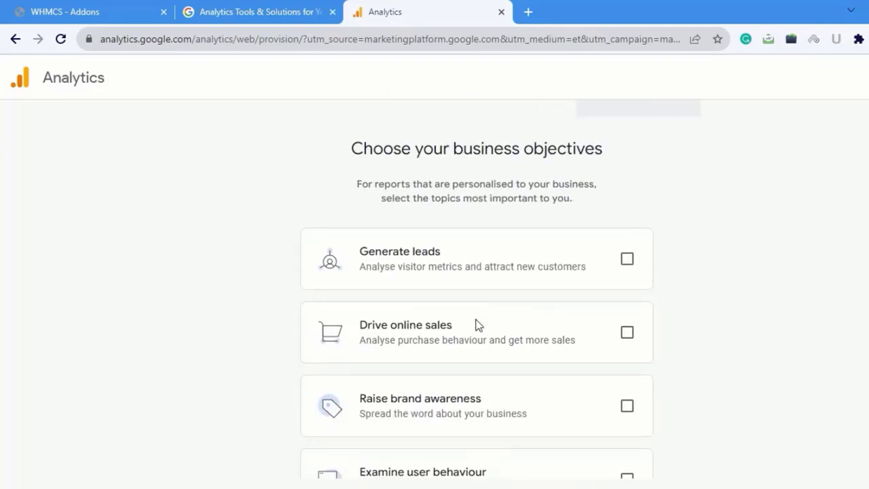
{"action": "scroll", "coordinate": [458, 400], "scroll_direction": "up", "scroll_amount": 1}
{"action": "scroll", "coordinate": [485, 416], "scroll_direction": "down", "scroll_amount": 4}
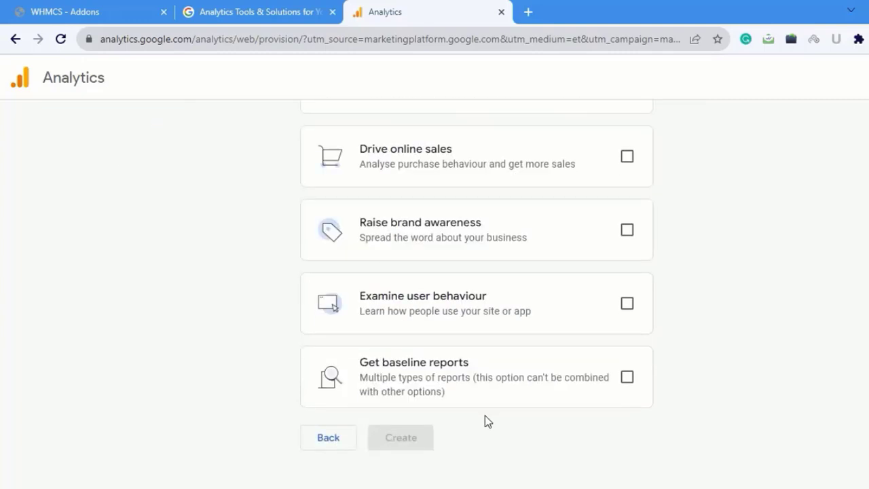
{"action": "scroll", "coordinate": [461, 398], "scroll_direction": "up", "scroll_amount": 4}
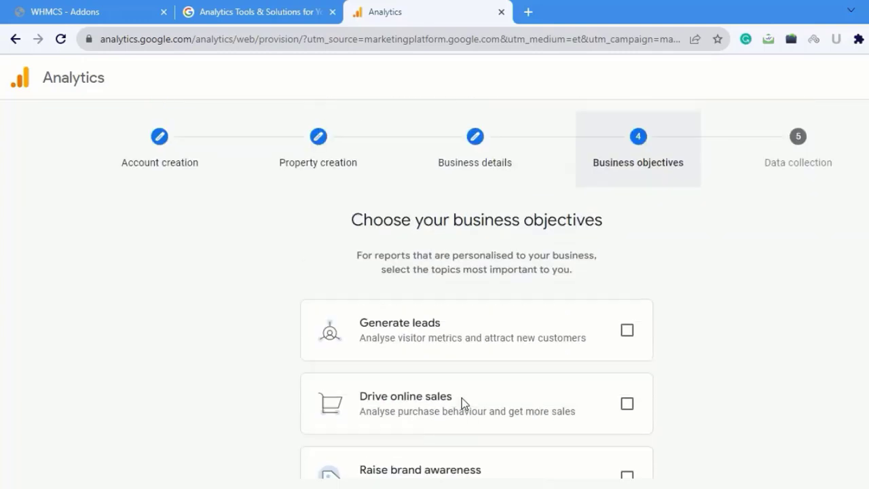
{"action": "left_click", "coordinate": [627, 330]}
{"action": "scroll", "coordinate": [397, 442], "scroll_direction": "down", "scroll_amount": 4}
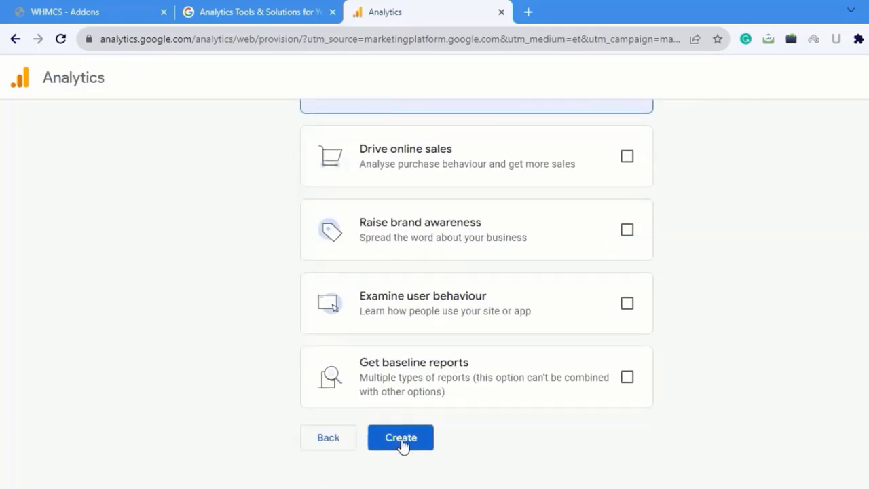
{"action": "left_click", "coordinate": [403, 444]}
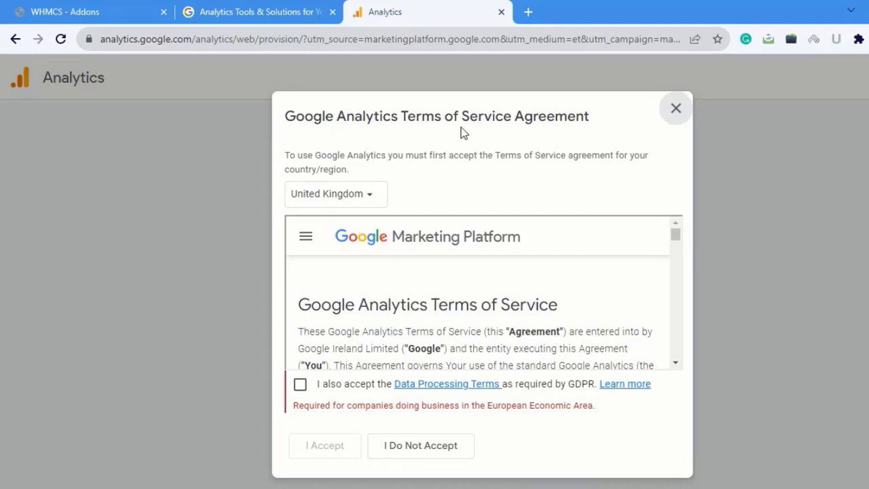
Accept the Google Analytics Terms of Service for the United Kingdom together with the GDPR Data Processing Terms.
{"action": "scroll", "coordinate": [485, 270], "scroll_direction": "down", "scroll_amount": 1}
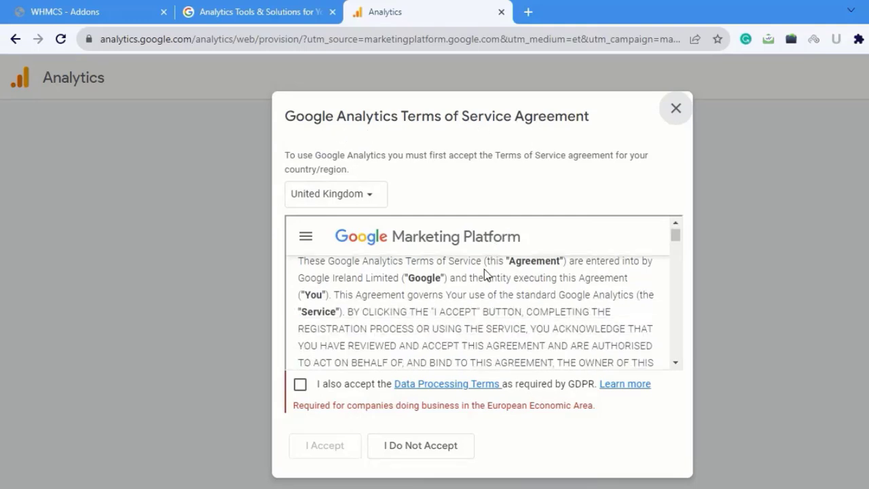
{"action": "scroll", "coordinate": [485, 275], "scroll_direction": "down", "scroll_amount": 10}
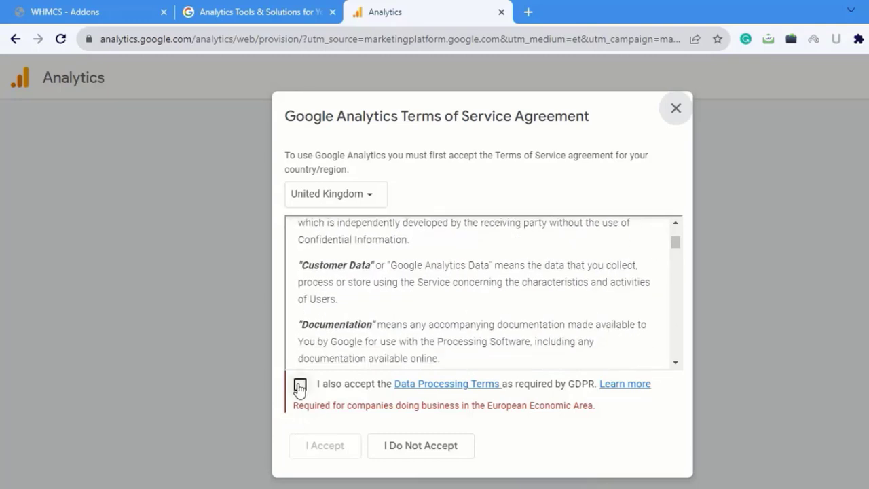
{"action": "left_click", "coordinate": [299, 386]}
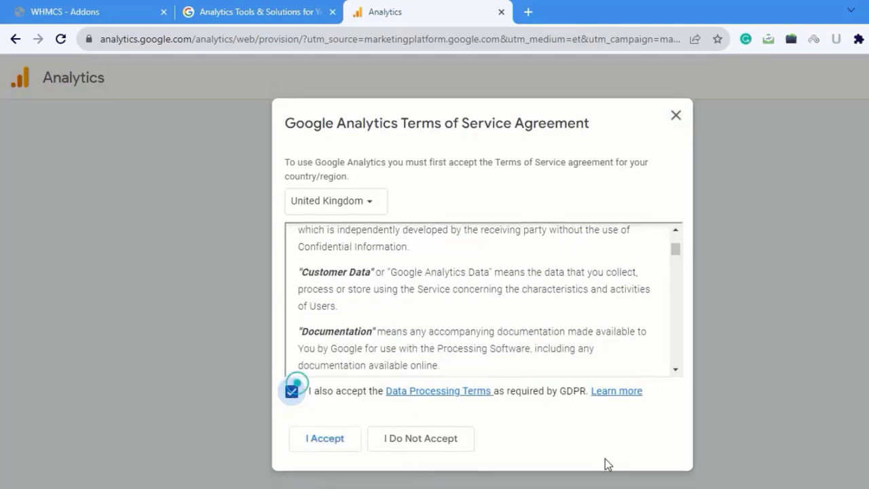
{"action": "left_click", "coordinate": [323, 439]}
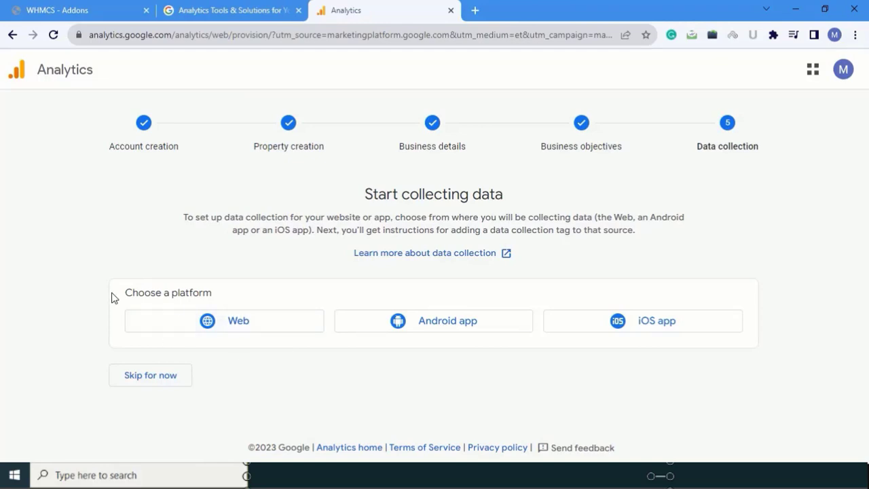
{"action": "left_click", "coordinate": [224, 323]}
{"action": "left_click", "coordinate": [376, 184]}
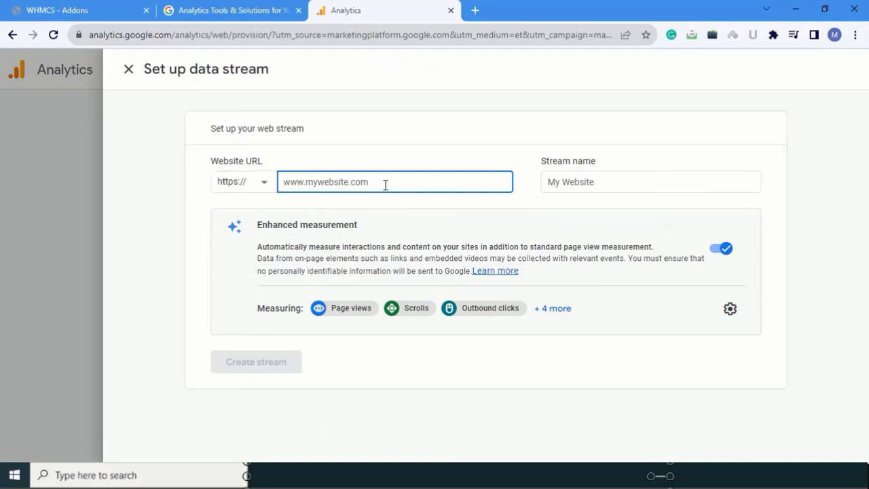
{"action": "type", "text": "www"}
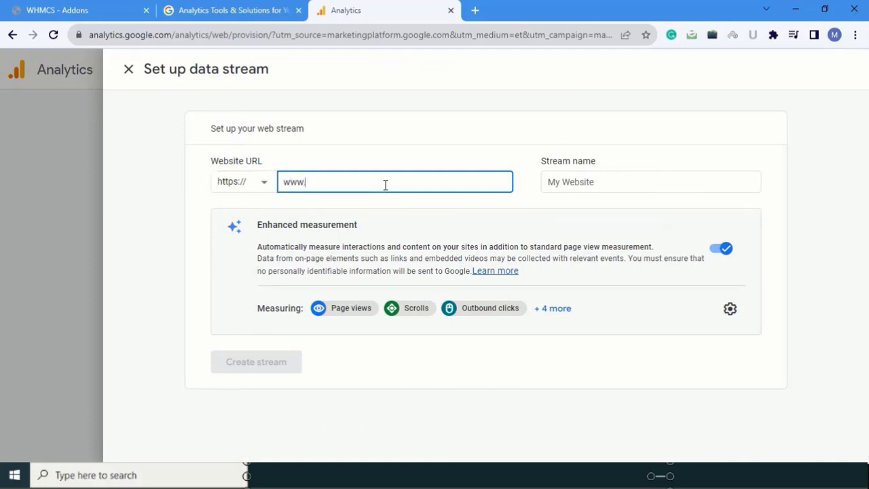
{"action": "type", "text": ".domainracer.com"}
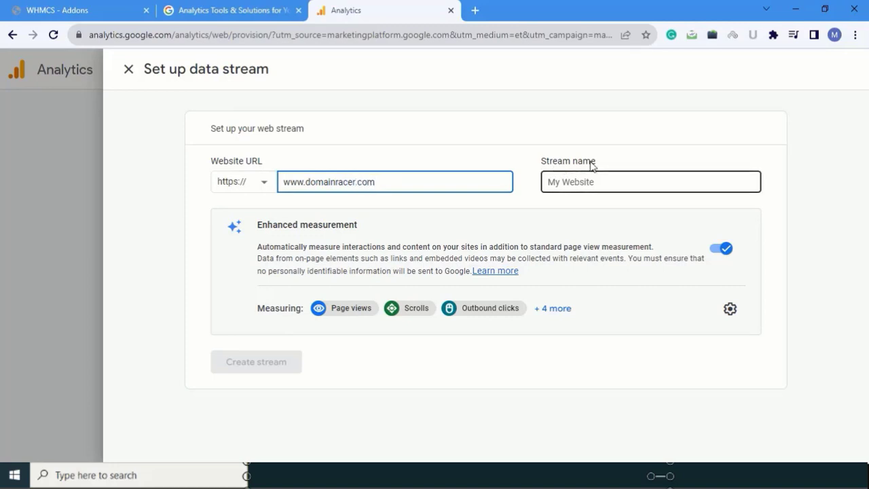
Name the web stream domainracer and create it.
{"action": "left_click", "coordinate": [612, 180]}
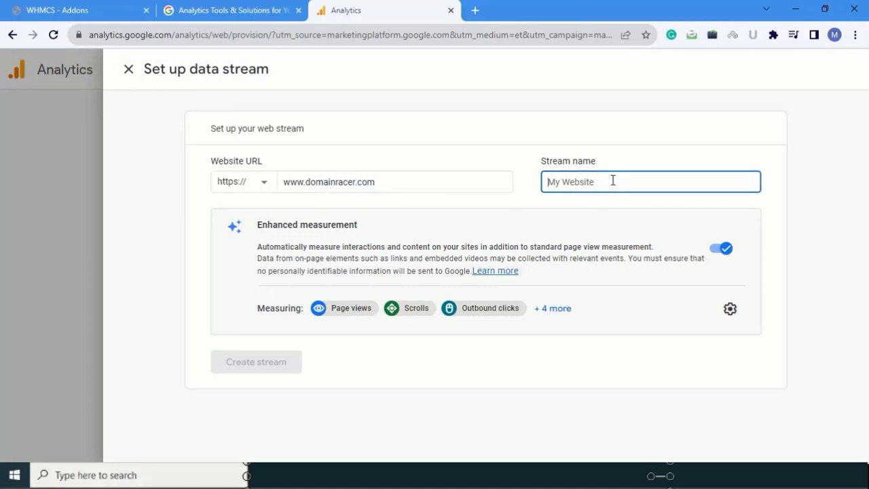
{"action": "type", "text": "domainracer"}
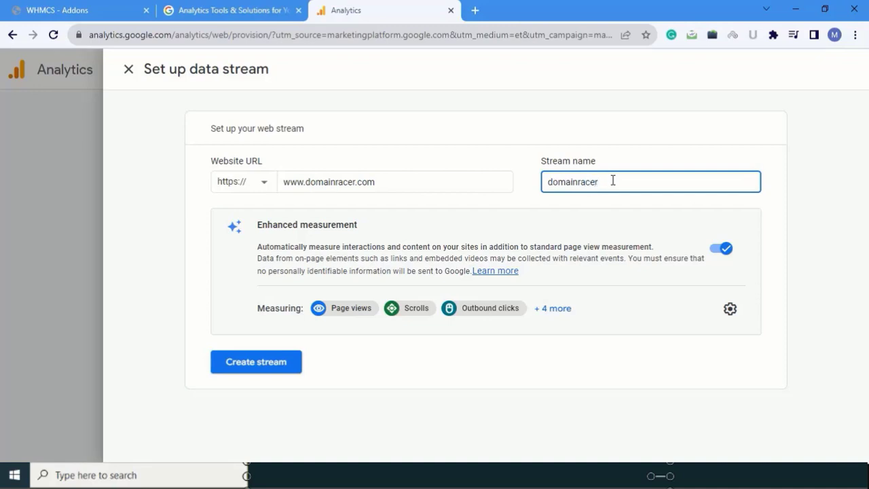
{"action": "left_click", "coordinate": [253, 362]}
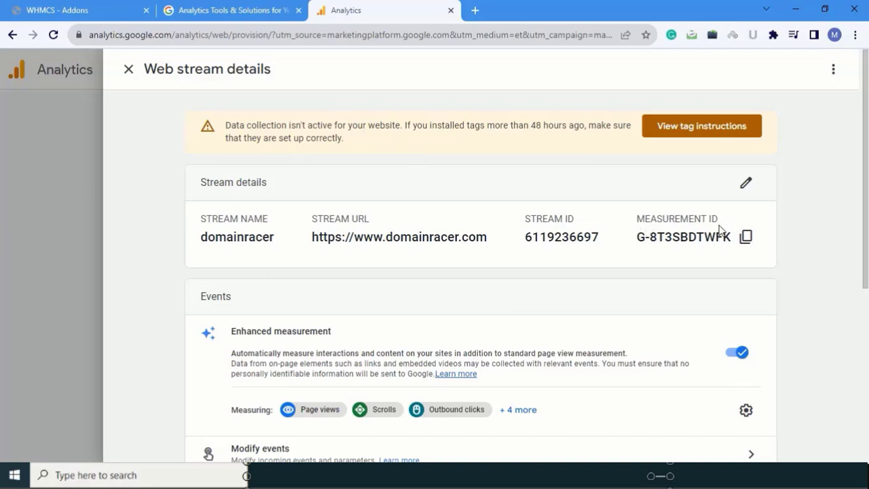
Copy the web stream's measurement ID into the Measurement ID field of the Google Analytics addon in WHMCS.
{"action": "left_click_drag", "start_coordinate": [630, 238], "coordinate": [733, 238]}
{"action": "key", "text": "ctrl+c"}
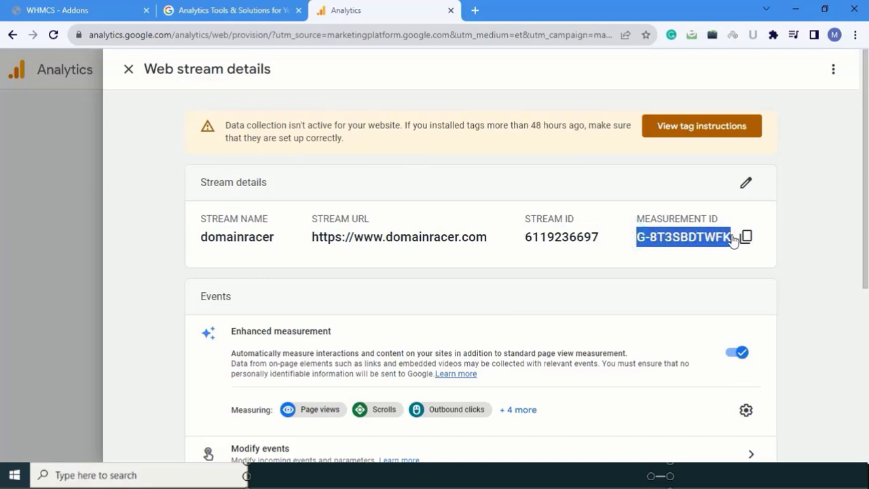
{"action": "left_click", "coordinate": [207, 9]}
{"action": "left_click", "coordinate": [105, 8]}
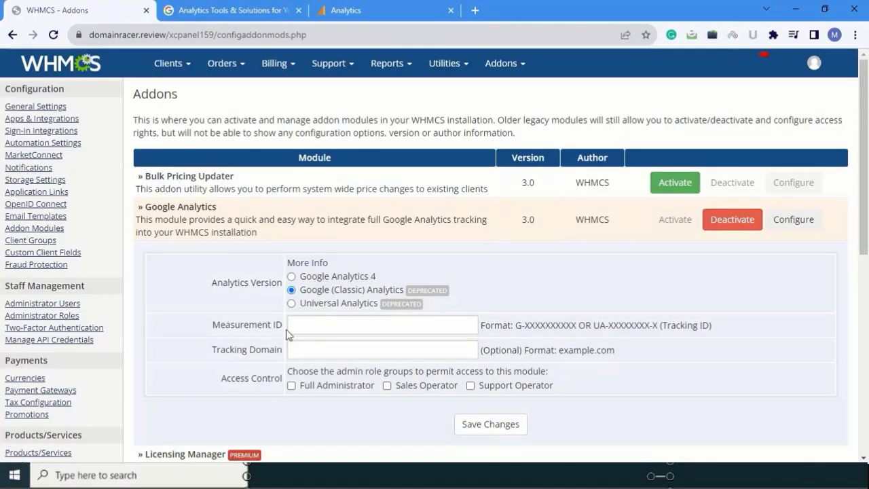
{"action": "left_click", "coordinate": [323, 328]}
{"action": "key", "text": "ctrl+v"}
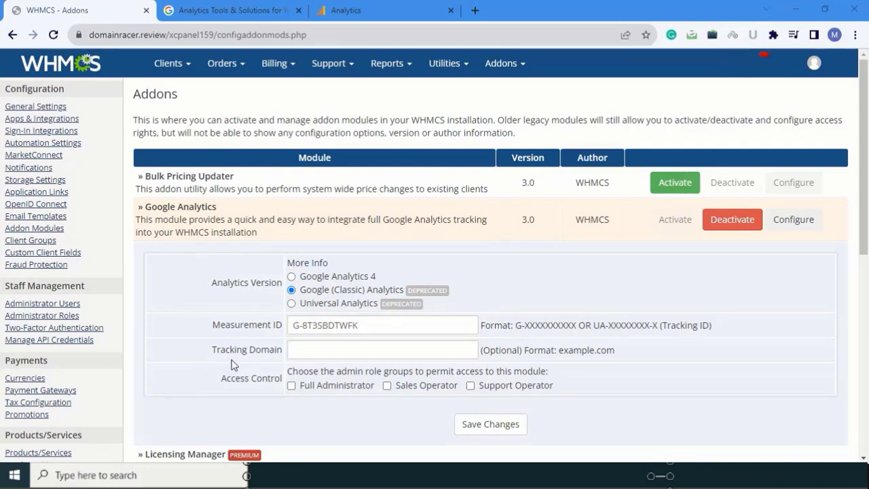
Set the addon's tracking domain to domainracer and permit access for Full Administrator, saving the configuration.
{"action": "left_click", "coordinate": [318, 350]}
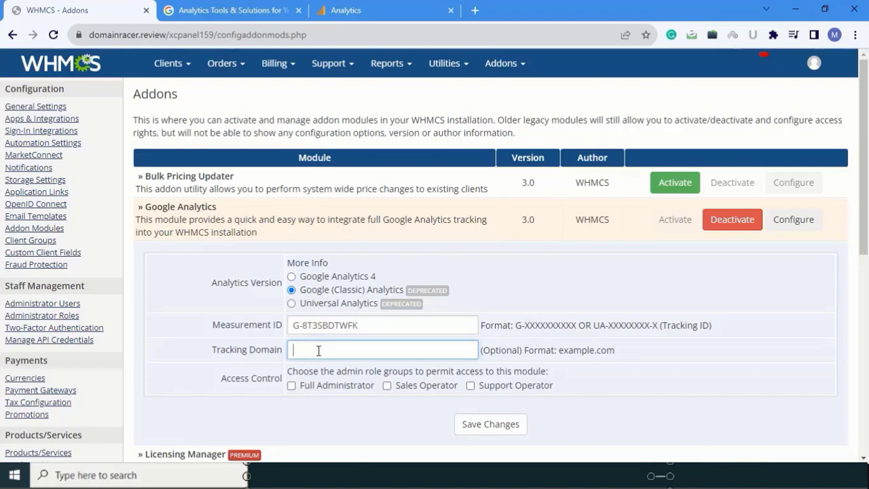
{"action": "type", "text": "domainracer"}
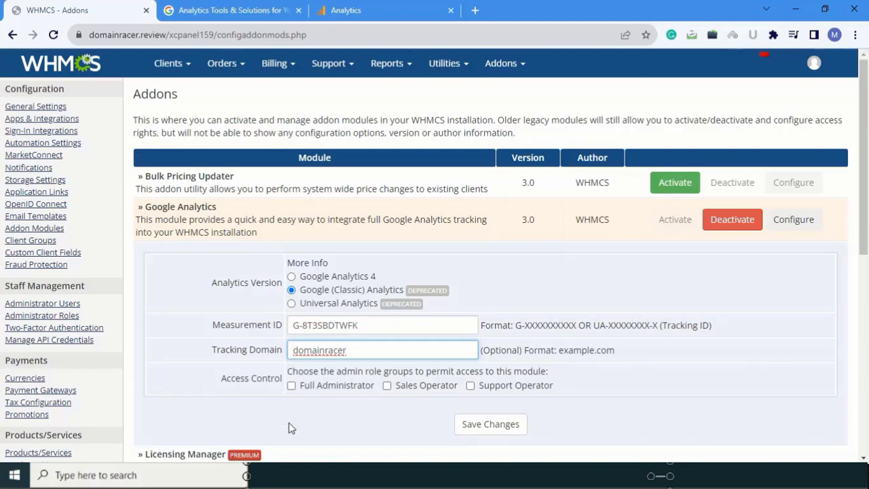
{"action": "left_click", "coordinate": [291, 386]}
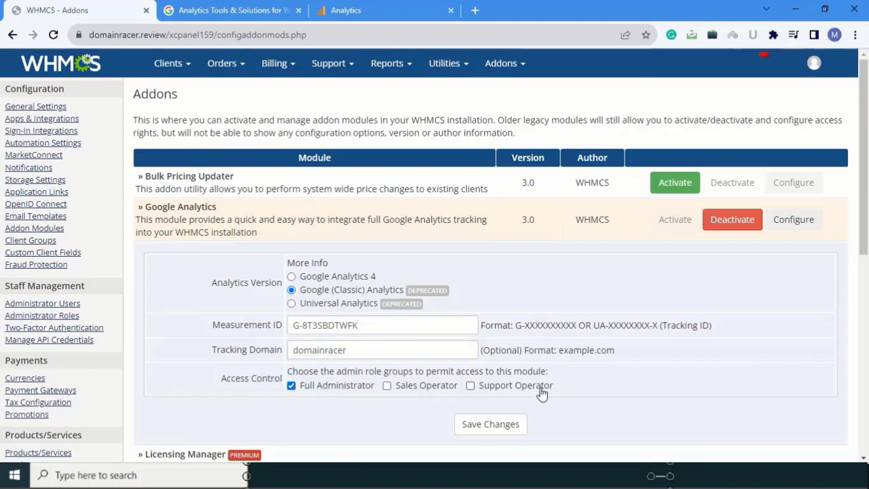
{"action": "left_click", "coordinate": [486, 429]}
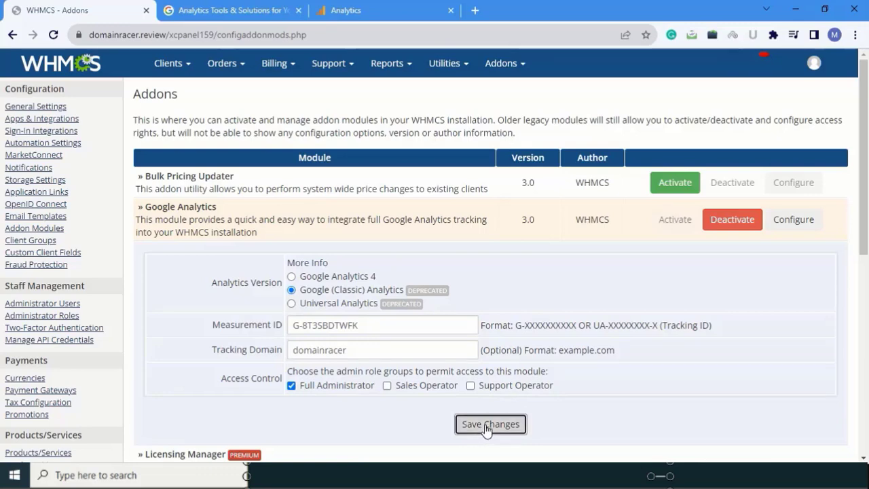